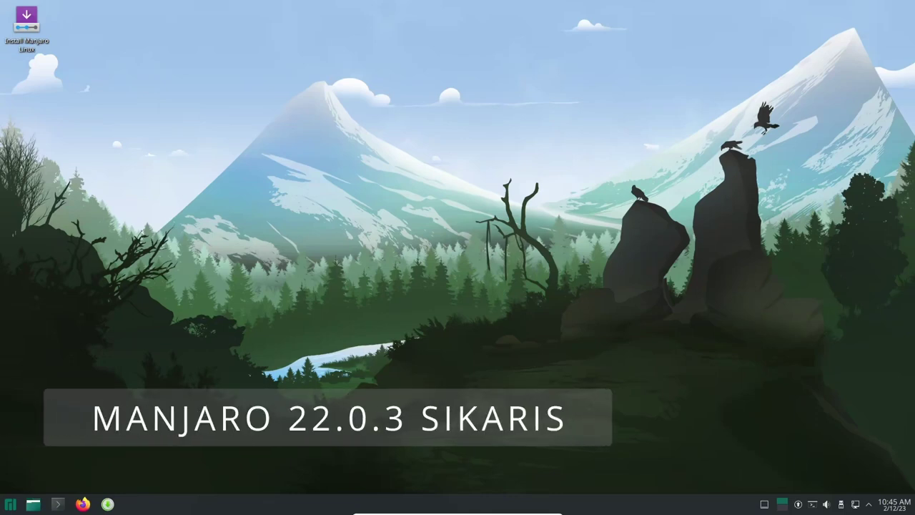
- Open the Konsole terminal and view its About information, closing the dialog when done
left_click(58, 504)
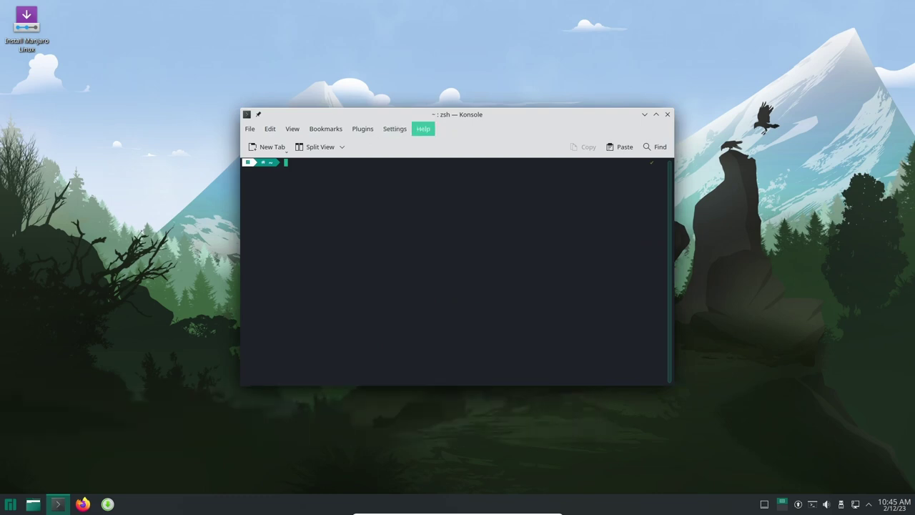
left_click(423, 128)
left_click(444, 216)
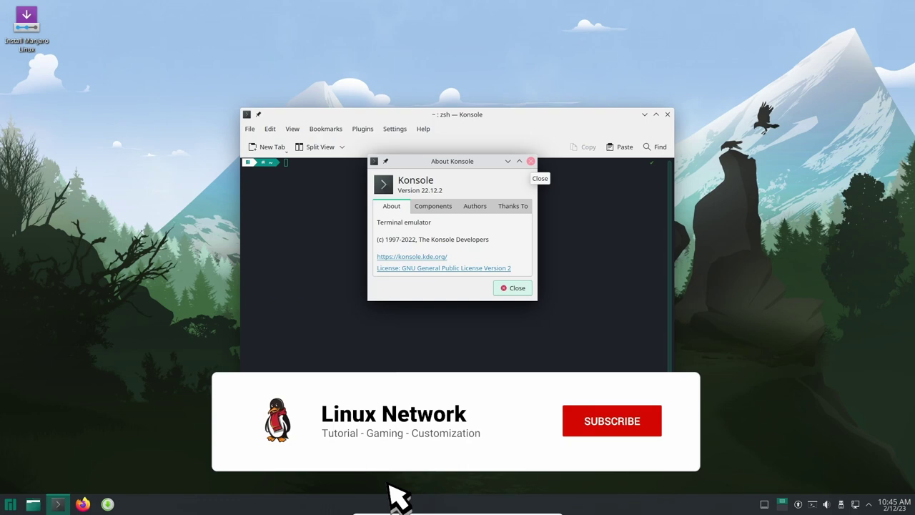
left_click(531, 161)
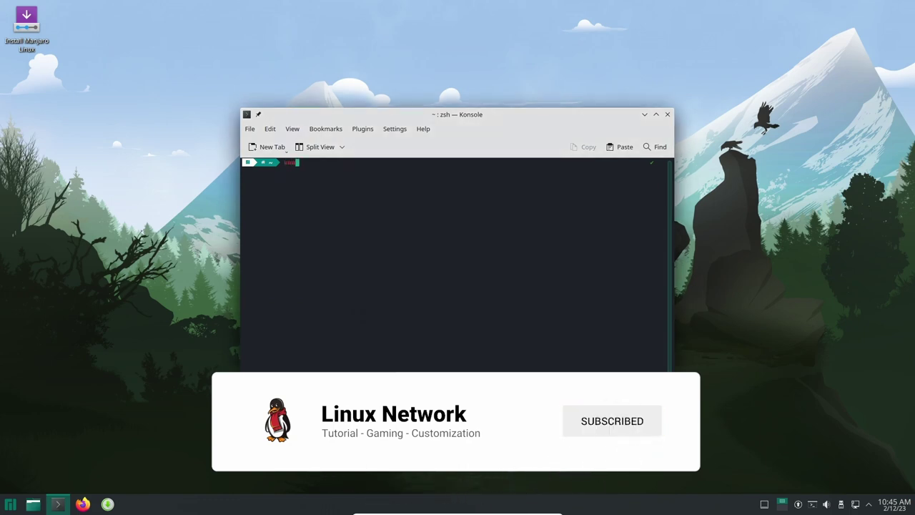
- Check the kernel details in the terminal with uname -a and uname -r, and close the terminal
type("me -a")
key("Return")
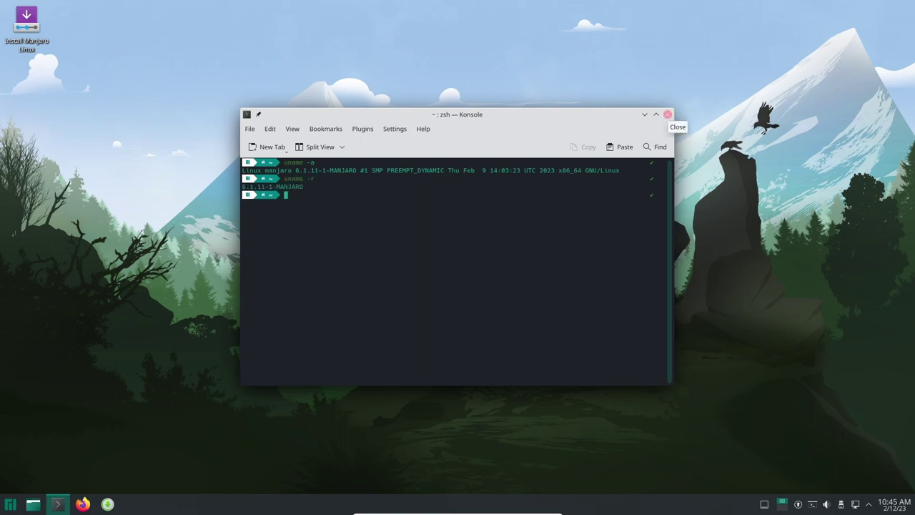
left_click(667, 115)
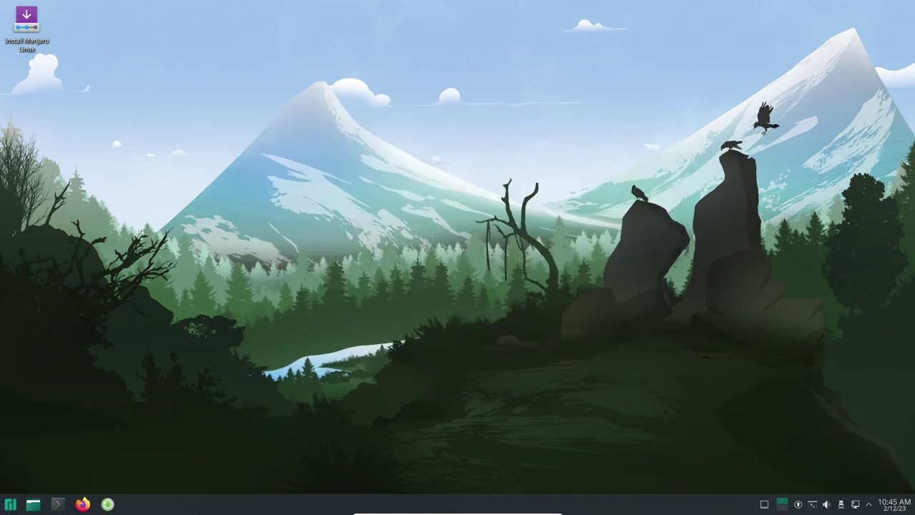
- Launch System Settings from the application launcher
left_click(10, 504)
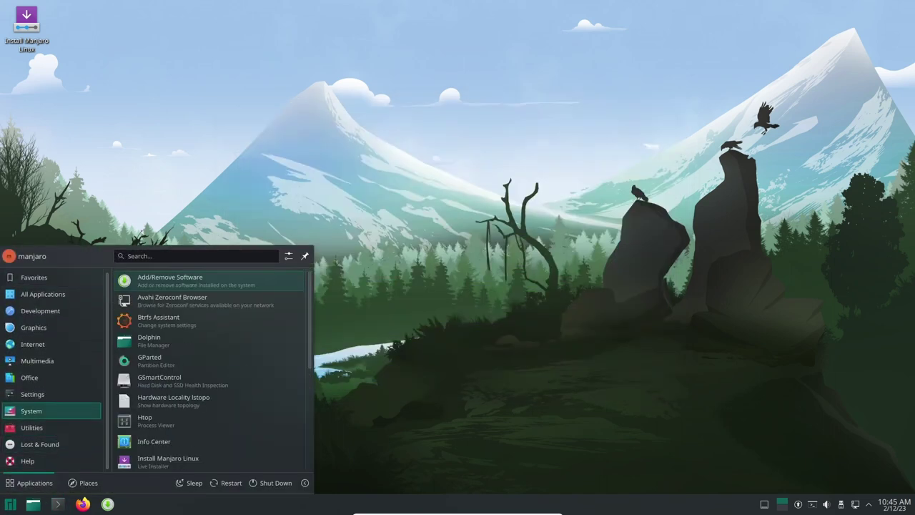
key("Up")
key("Down")
key("Down")
key("Down")
key("Return")
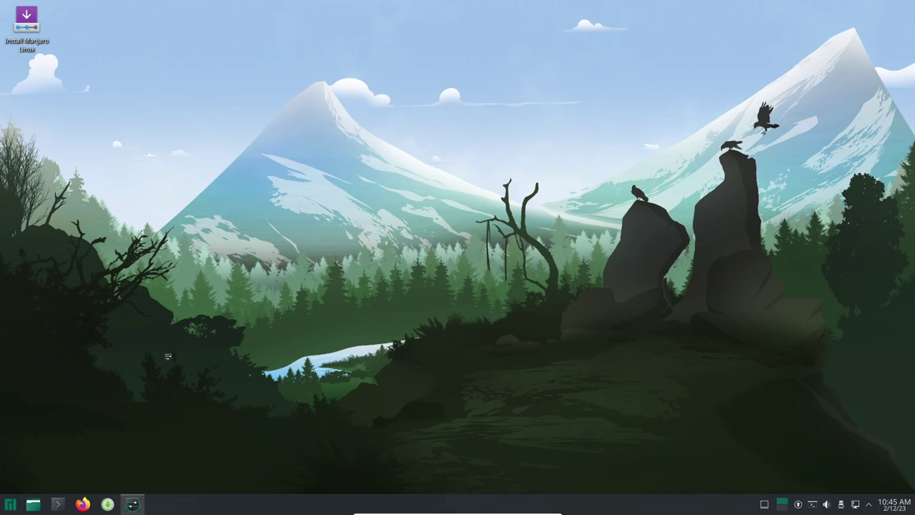
- Show the About this System page under System Administration to review the software and hardware details
key("Down")
key("Down")
key("Down")
key("Down")
key("Down")
key("Down")
key("Down")
key("Down")
key("Down")
key("Down")
key("Down")
key("Down")
key("Down")
key("Down")
key("Down")
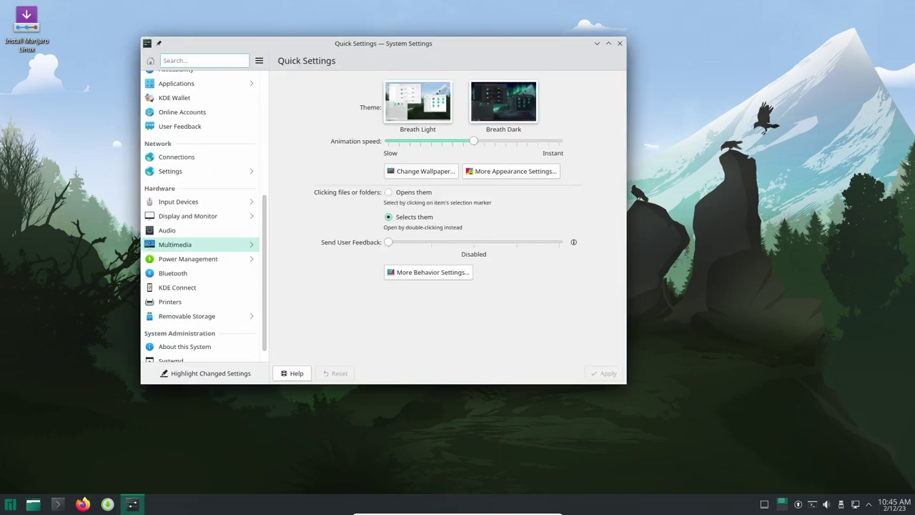
key("Return")
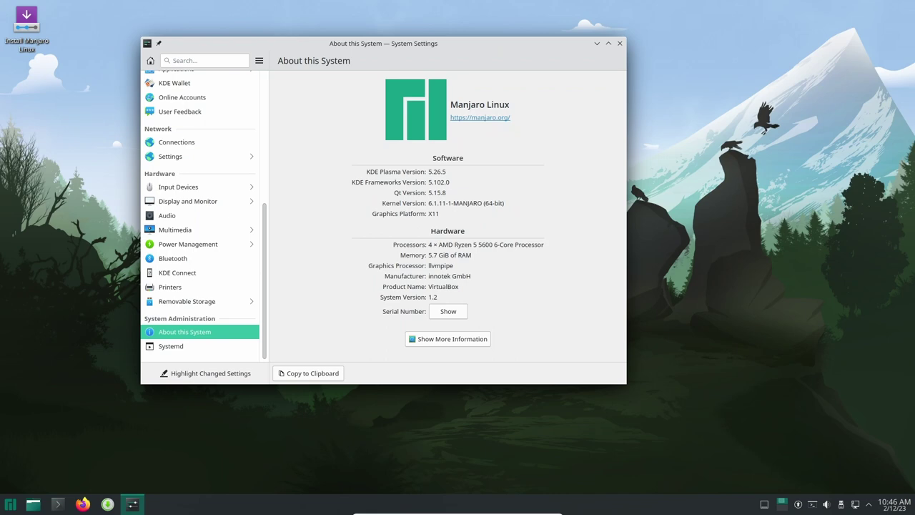
- Go back up the settings categories to Appearance and show the Global Theme page
key("Up")
key("Up")
key("Up")
key("Up")
key("Up")
key("Up")
key("Up")
key("Up")
key("Up")
key("Up")
key("Up")
key("Up")
key("Up")
key("Up")
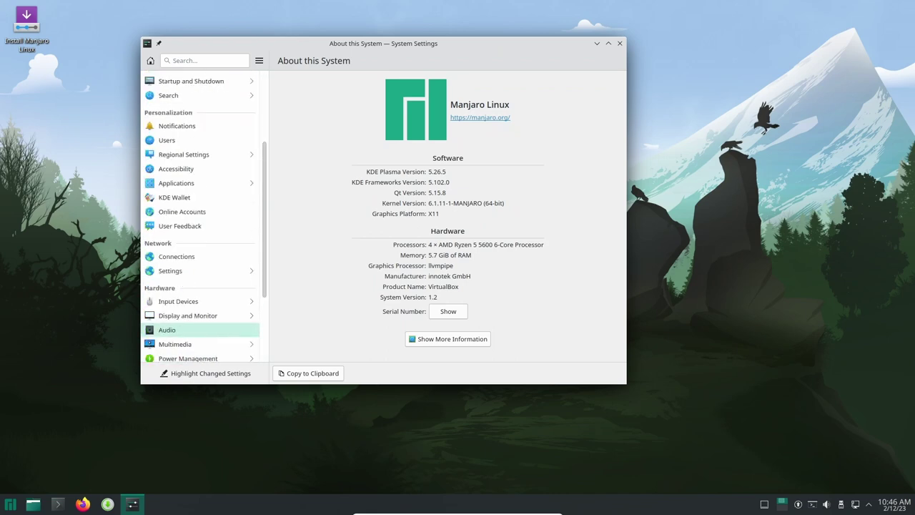
key("Up")
key("Up")
key("Up")
key("Up")
key("Up")
key("Up")
key("Up")
key("Up")
key("Up")
key("Up")
key("Up")
key("Up")
key("Up")
key("Up")
key("Return")
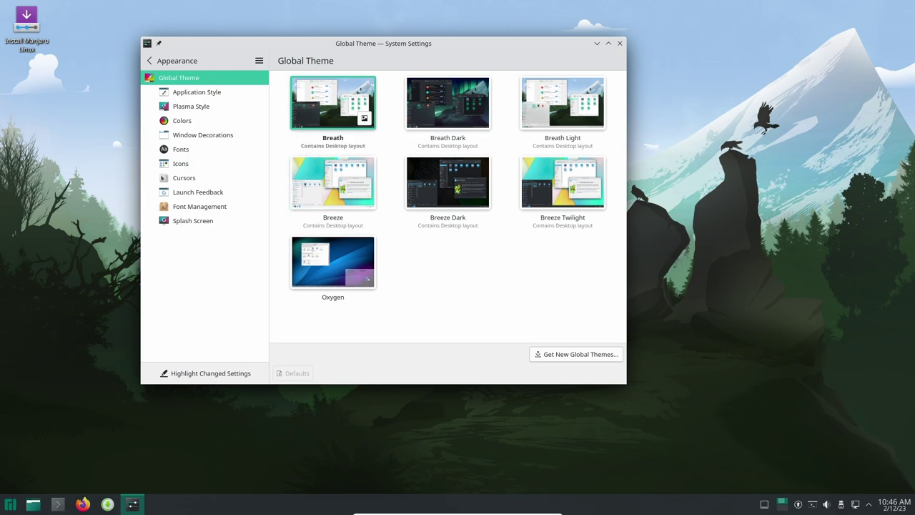
- Open the Dolphin file manager, widen its window and move it over the System Settings window
key("super+e")
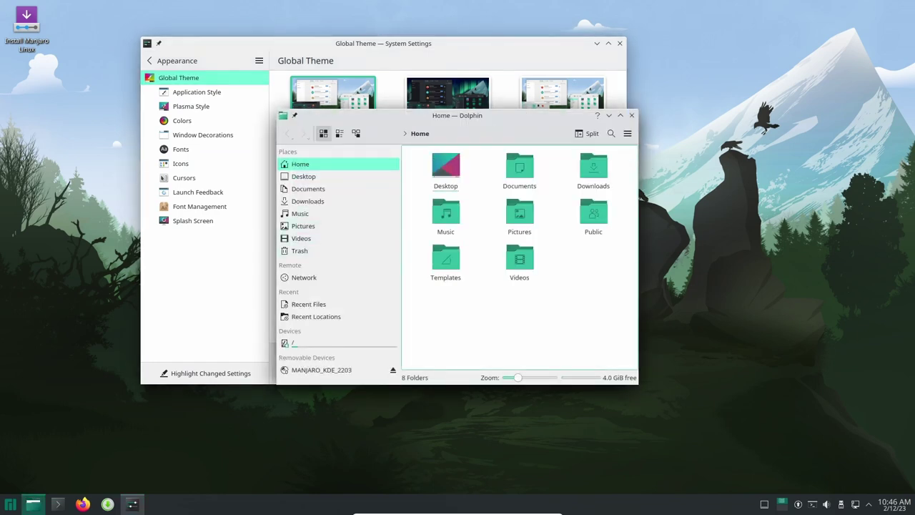
left_click_drag(639, 385, 809, 388)
left_click_drag(543, 115, 399, 64)
- View Dolphin's About information, and close both the dialog and the file manager
left_click(654, 82)
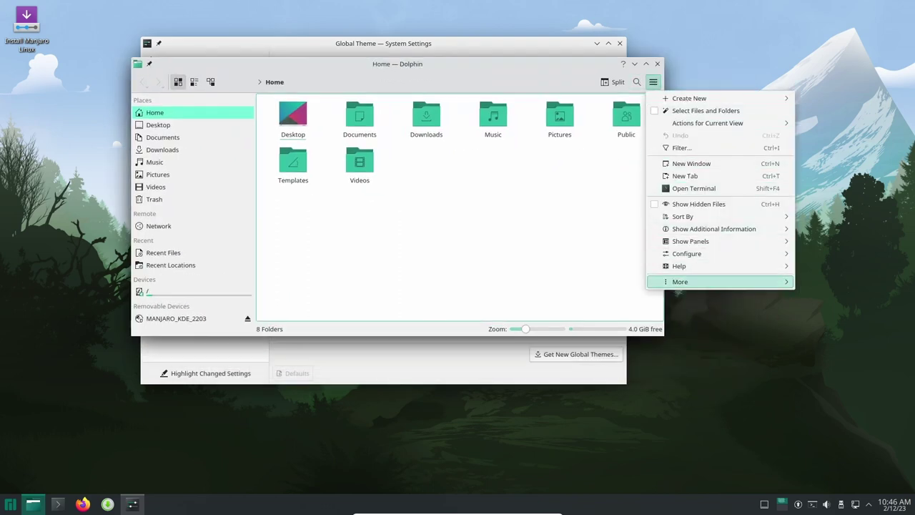
mouse_move(687, 254)
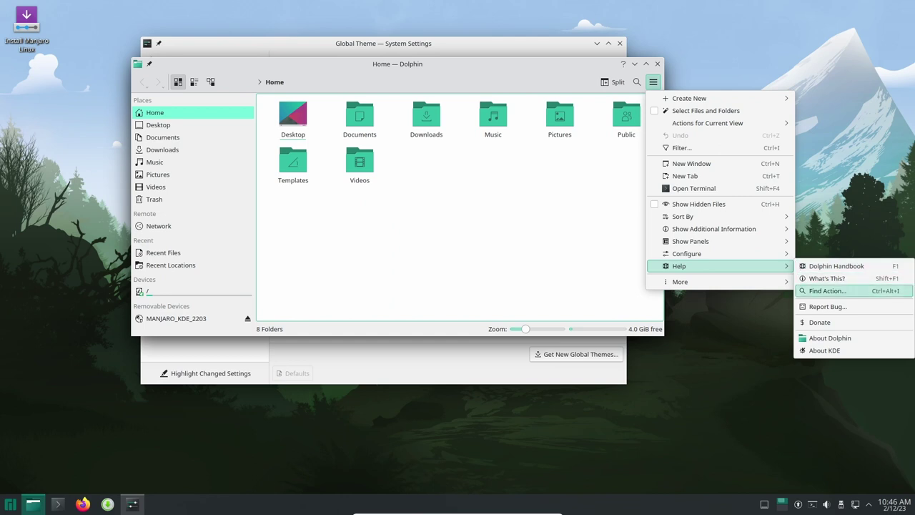
left_click(829, 338)
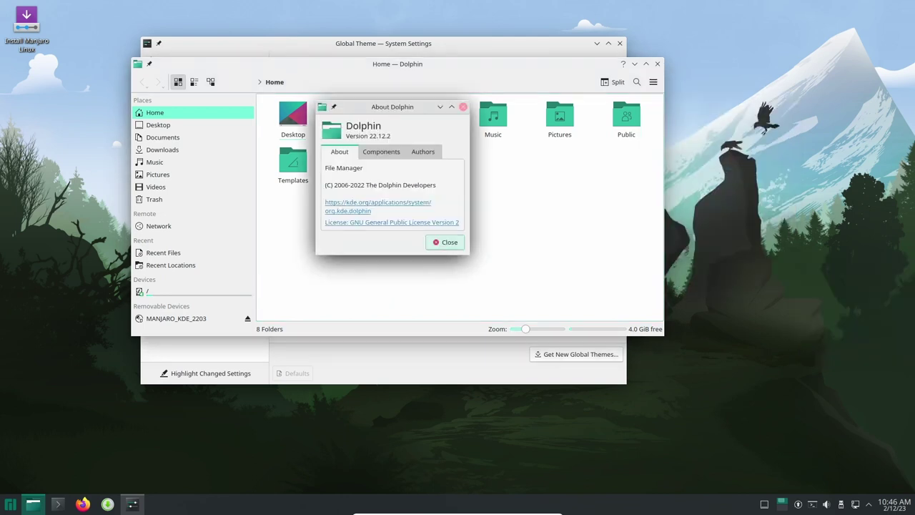
left_click(463, 106)
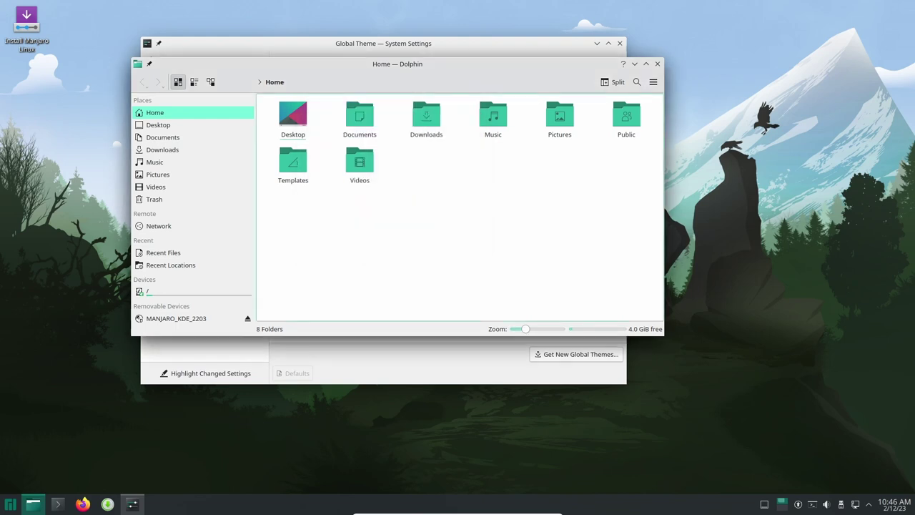
left_click_drag(525, 329, 526, 329)
left_click(657, 64)
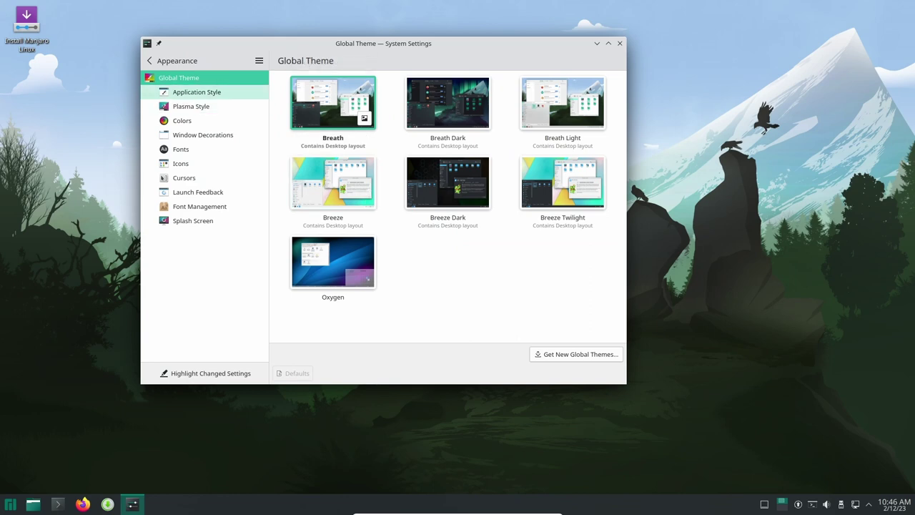
- Examine the Application Style, Plasma Style and Colors options under Appearance, ending back on Global Theme
left_click(197, 91)
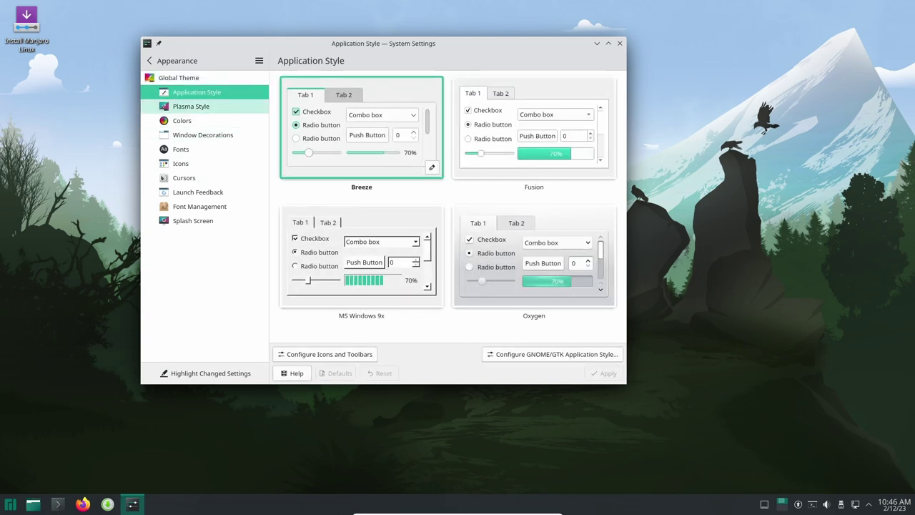
left_click(191, 106)
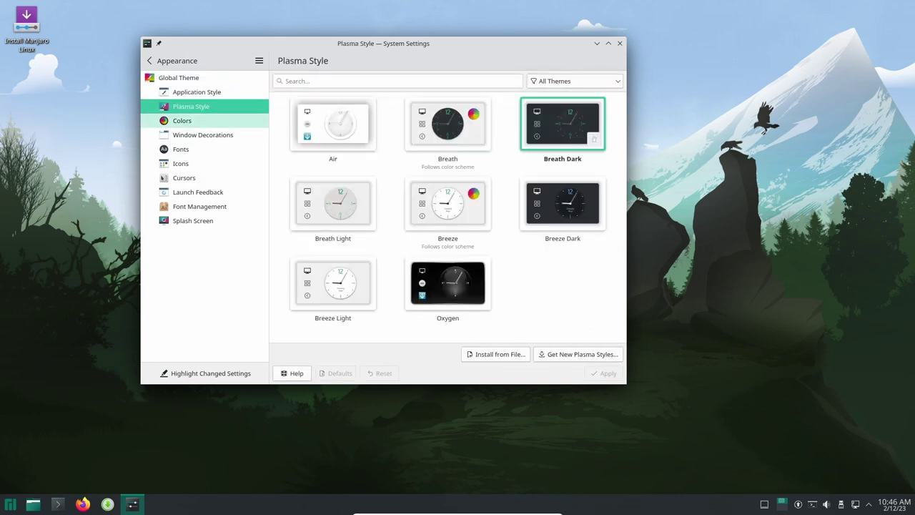
left_click(185, 120)
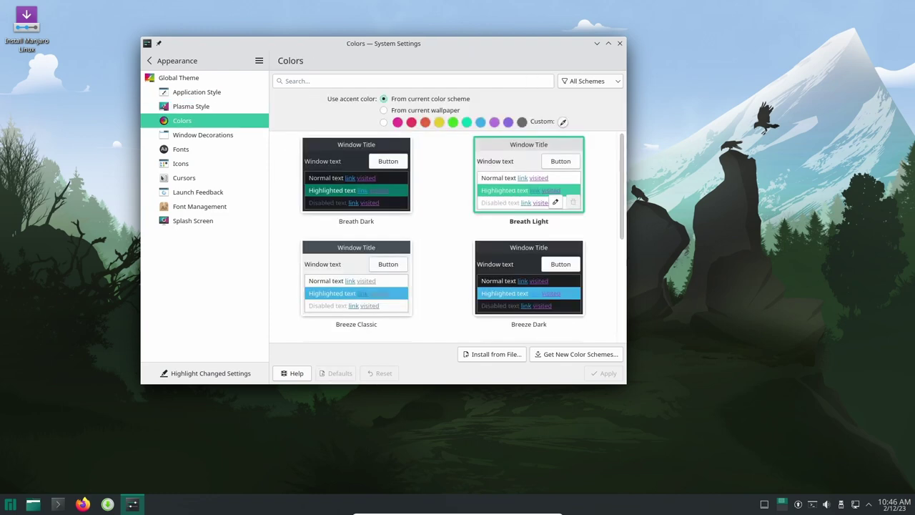
left_click(196, 91)
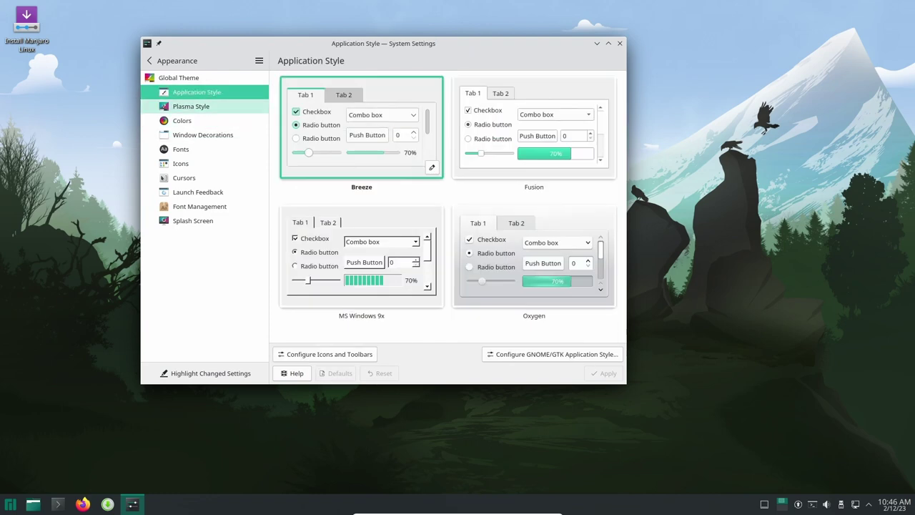
left_click(178, 78)
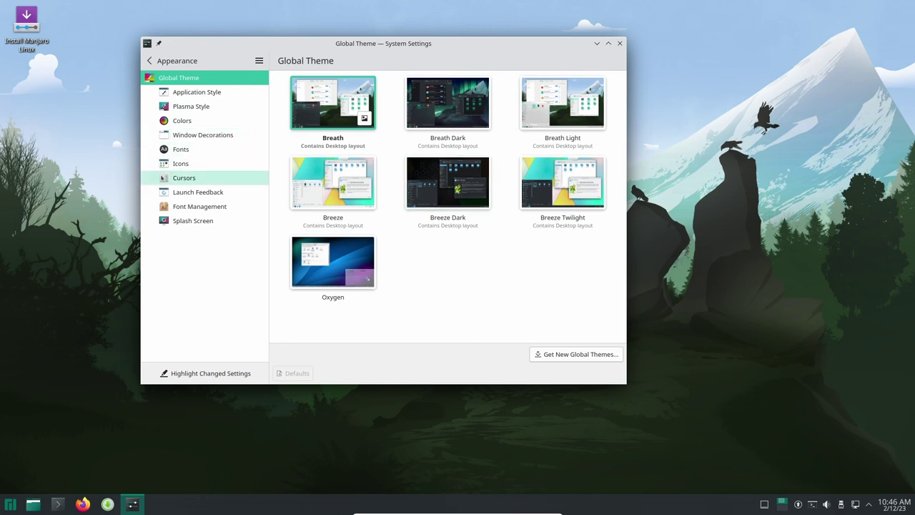
- Look through the Icons, Font Management, Cursors and Splash Screen pages of the Appearance settings
left_click(180, 163)
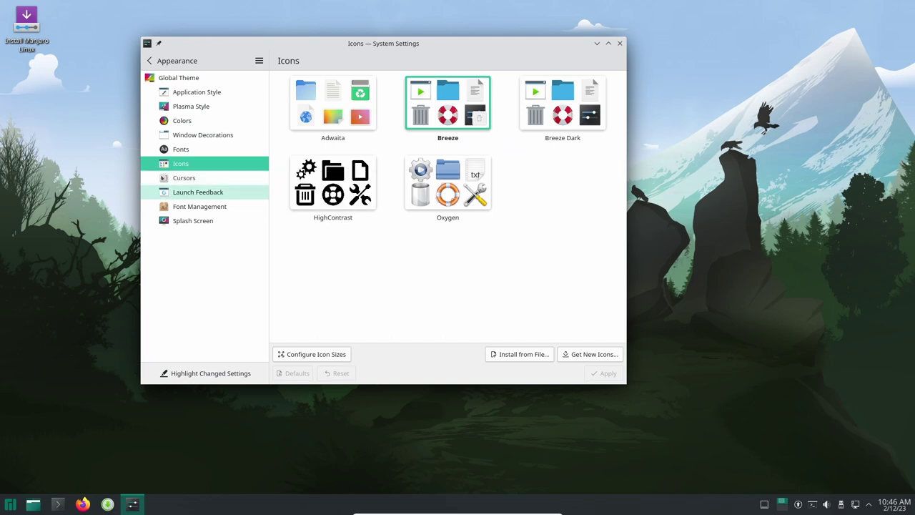
left_click(199, 206)
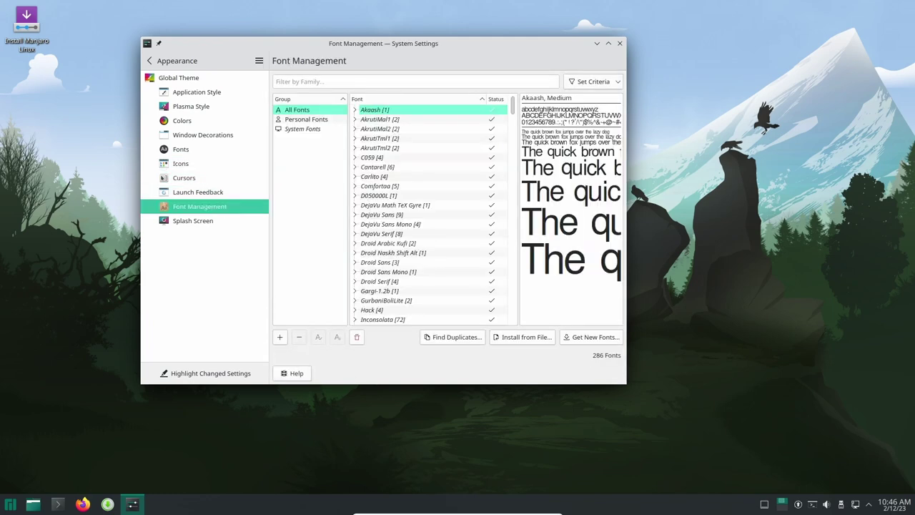
left_click(184, 178)
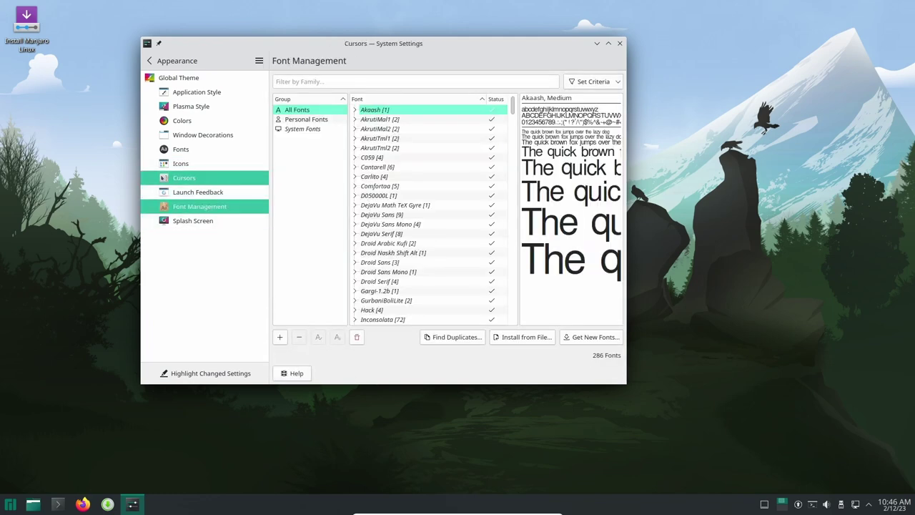
left_click(193, 221)
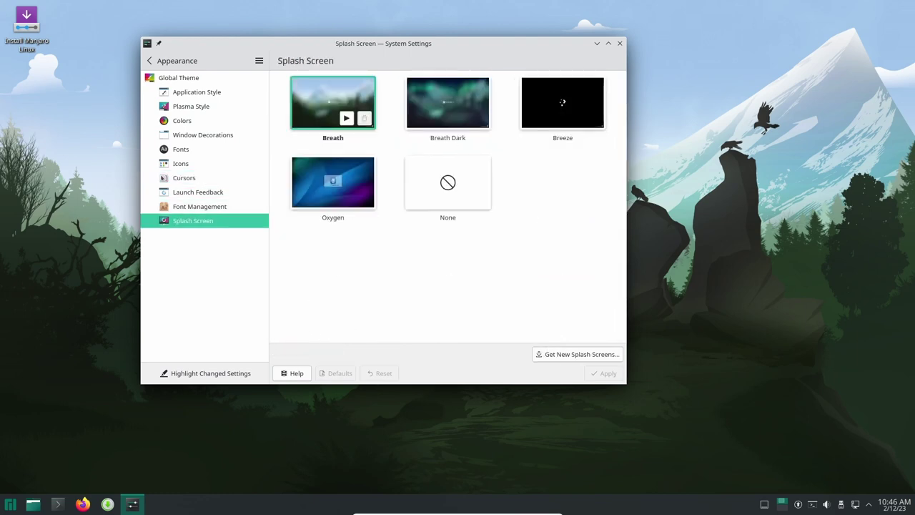
- Return to the main settings categories and look through Manjaro's Hardware Configuration, Kernel and Language Packages pages
left_click(176, 61)
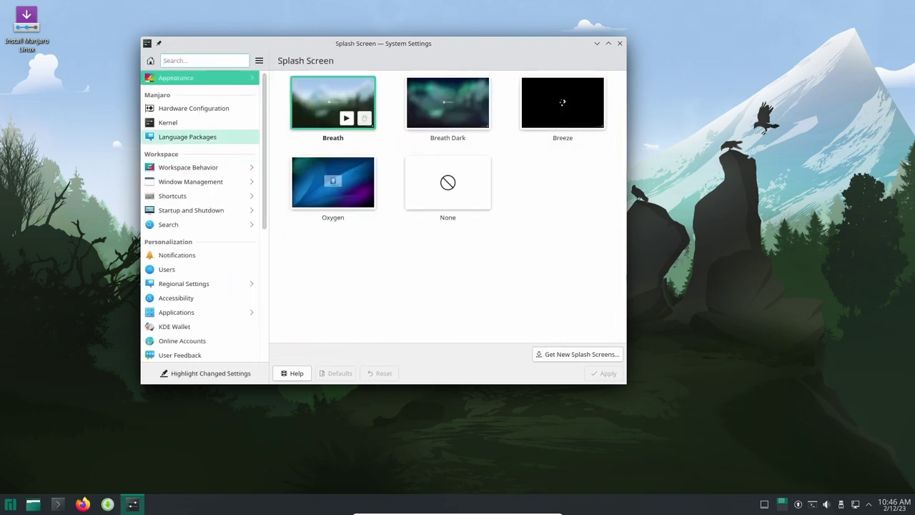
left_click(194, 108)
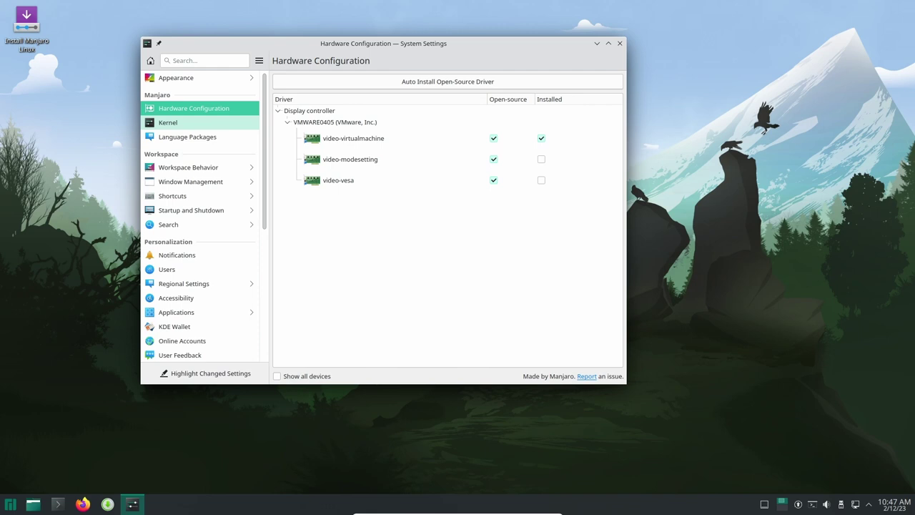
left_click(200, 122)
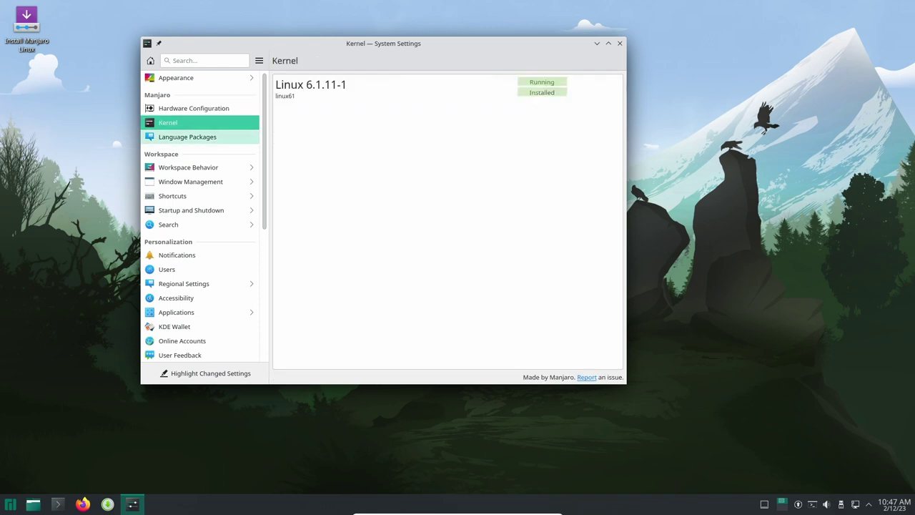
left_click(200, 137)
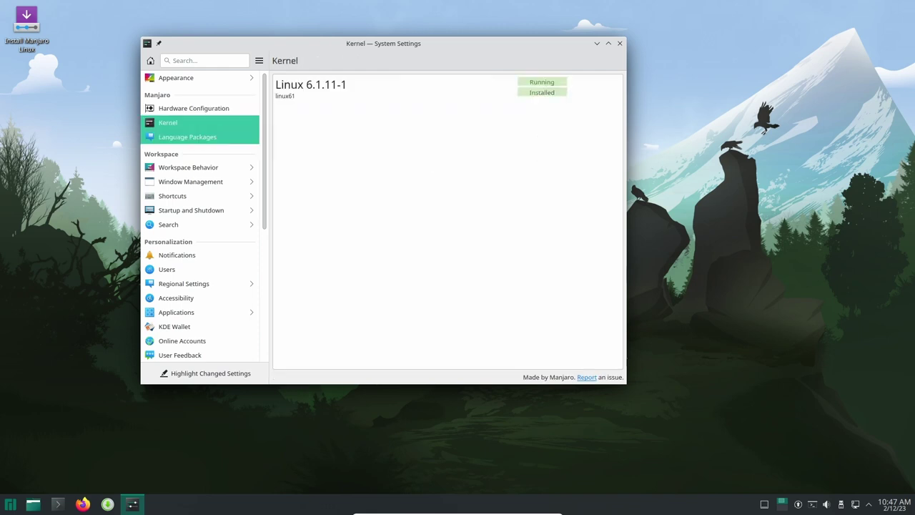
- Examine the Workspace Behavior pages in order, from General Behavior and Desktop Effects through Virtual Desktops, Activities and Recent Files
left_click(188, 167)
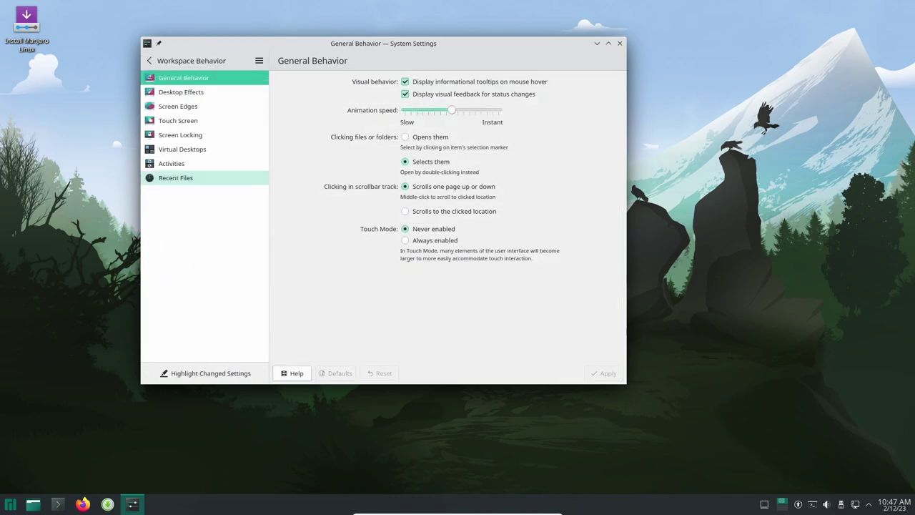
left_click(182, 92)
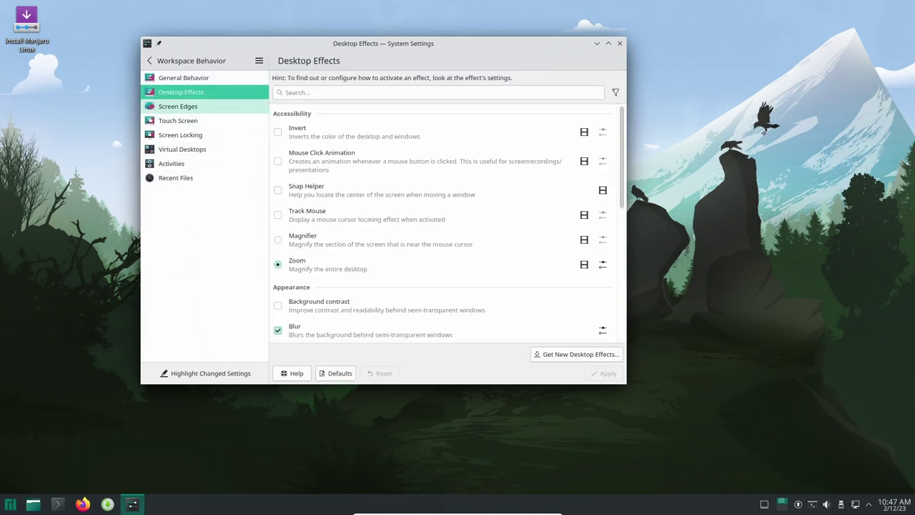
left_click(178, 105)
left_click(178, 120)
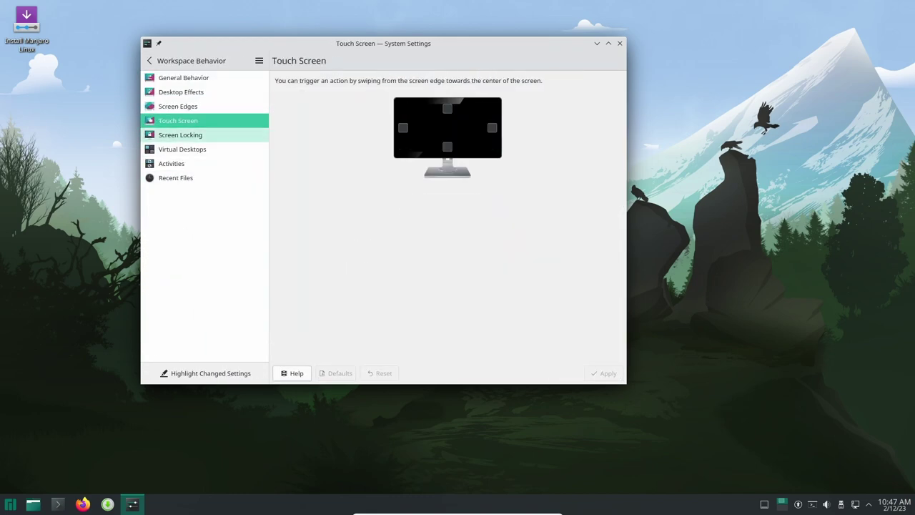
left_click(180, 134)
left_click(182, 148)
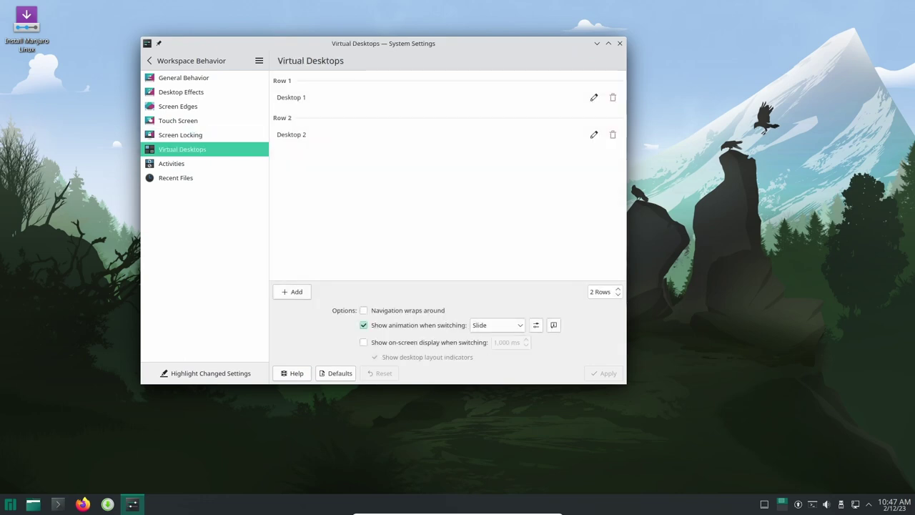
left_click(172, 163)
left_click(176, 177)
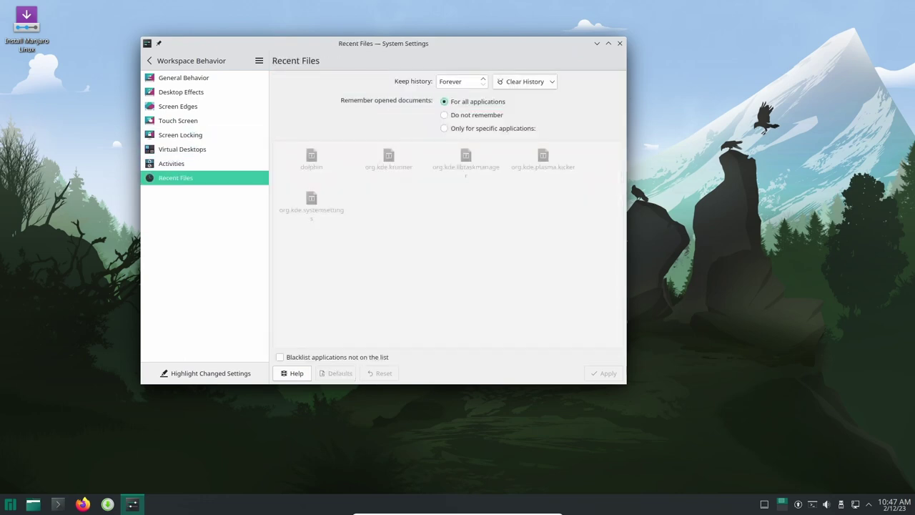
- Return to the main settings categories, view the KDE Connect page, revisit Global Theme under Appearance, and close System Settings
left_click(191, 61)
scroll(179, 212, "down", 1)
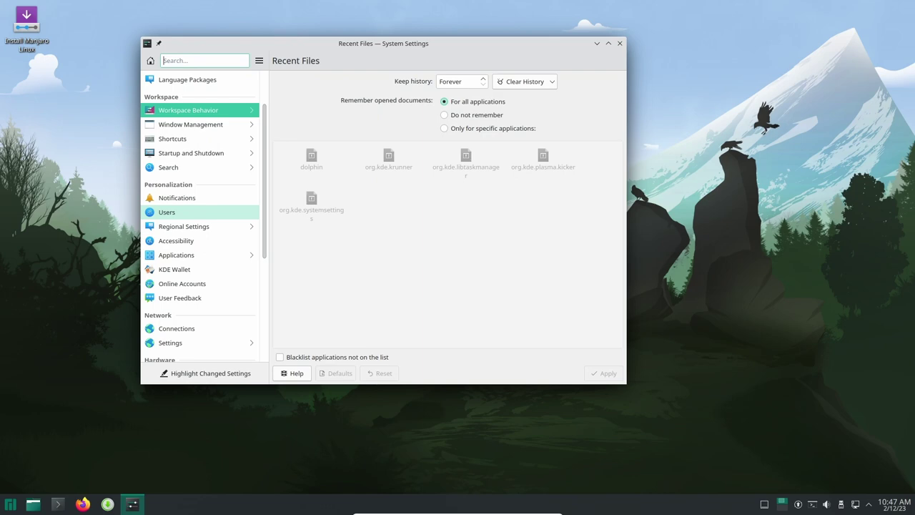
scroll(178, 211, "down", 6)
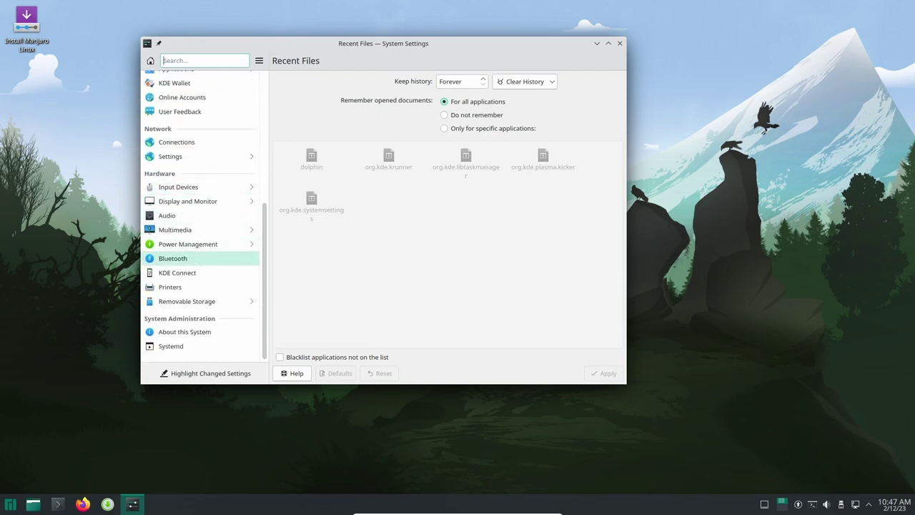
left_click(177, 272)
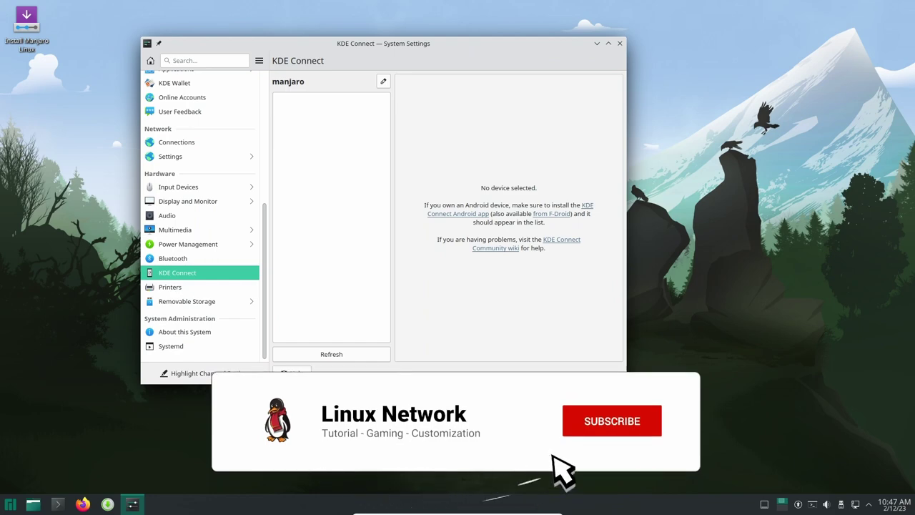
scroll(200, 215, "up", 8)
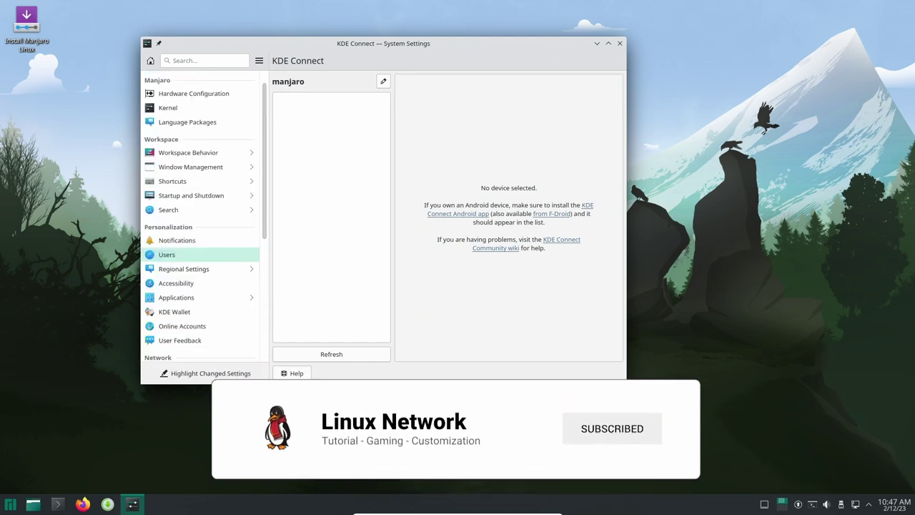
left_click(175, 77)
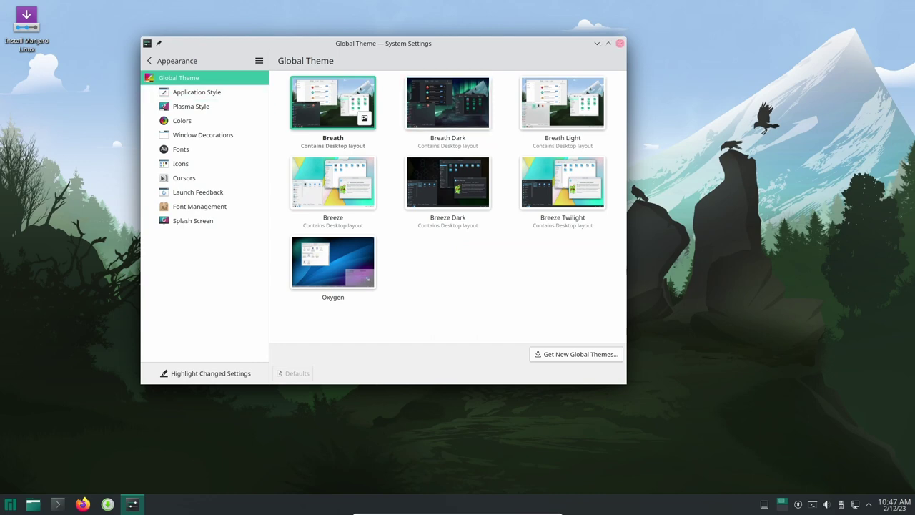
left_click(620, 43)
- Open the desktop and wallpaper configuration, reposition its window and browse the available wallpaper images
right_click(414, 114)
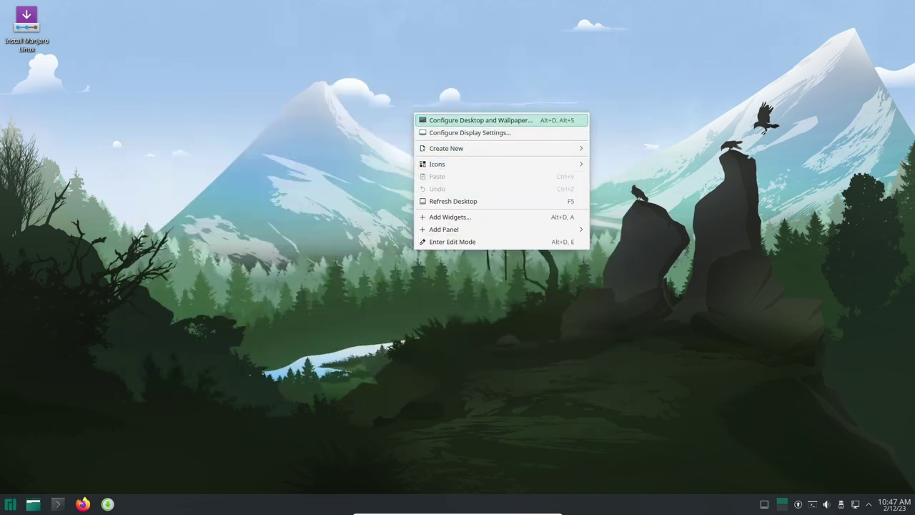
left_click(480, 120)
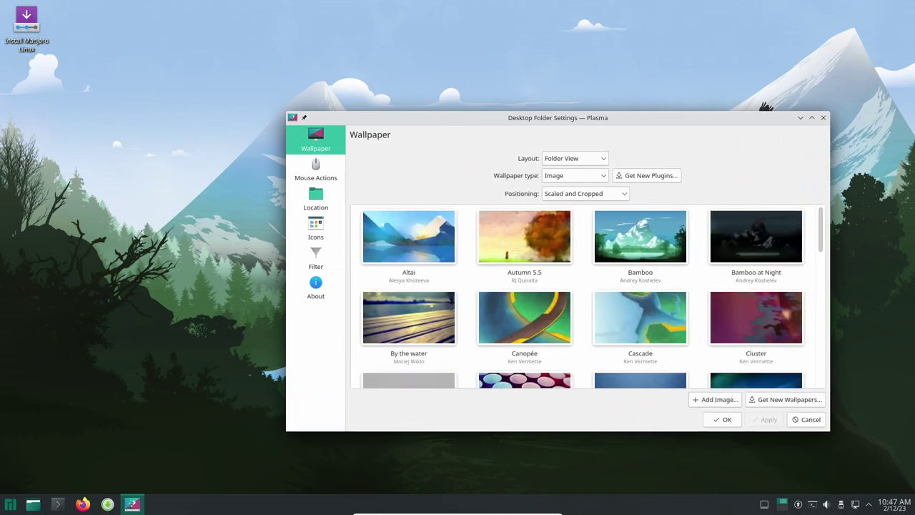
left_click_drag(561, 118, 444, 53)
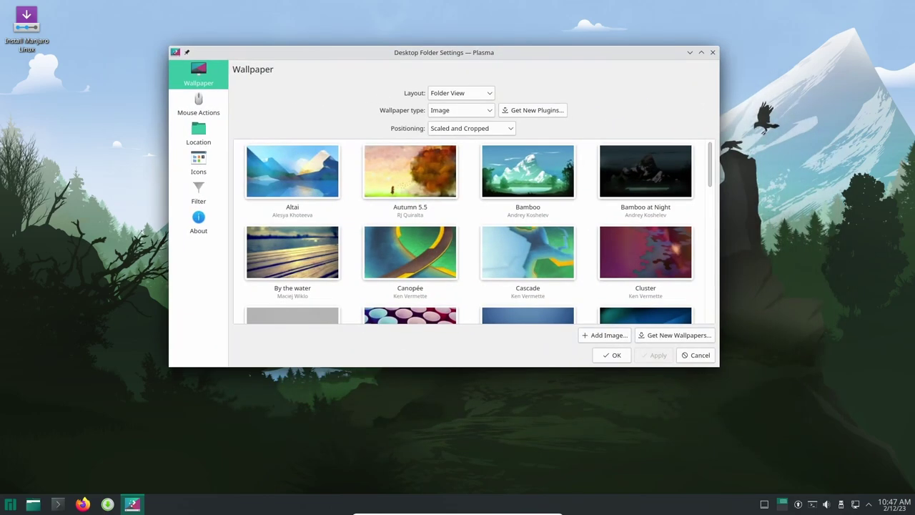
scroll(410, 185, "down", 5)
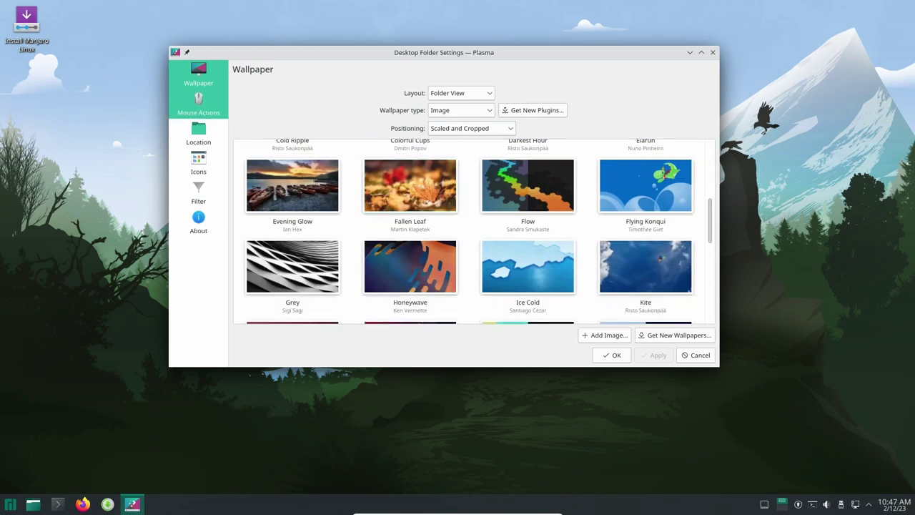
- Look through the Mouse Actions, Location, Icons, Filter and About pages of the desktop folder settings, ending back on Wallpaper
left_click(198, 104)
left_click(198, 133)
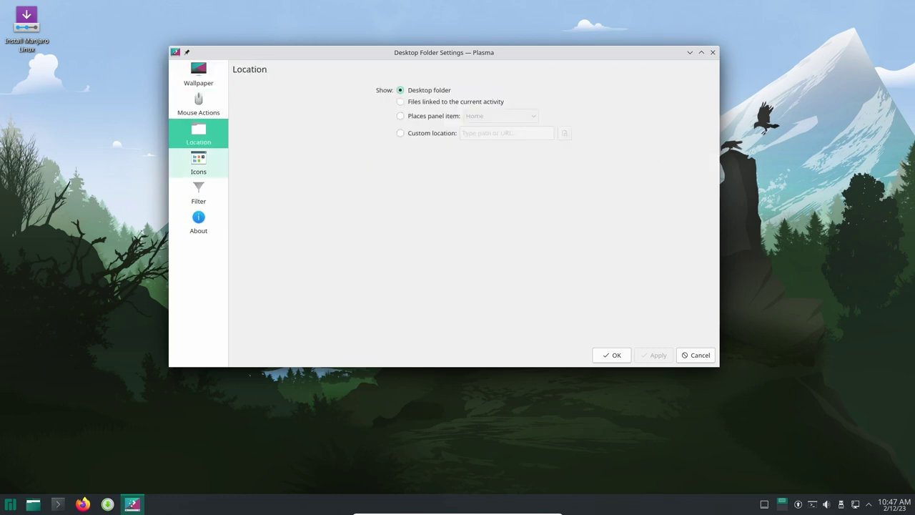
left_click(198, 163)
left_click(198, 193)
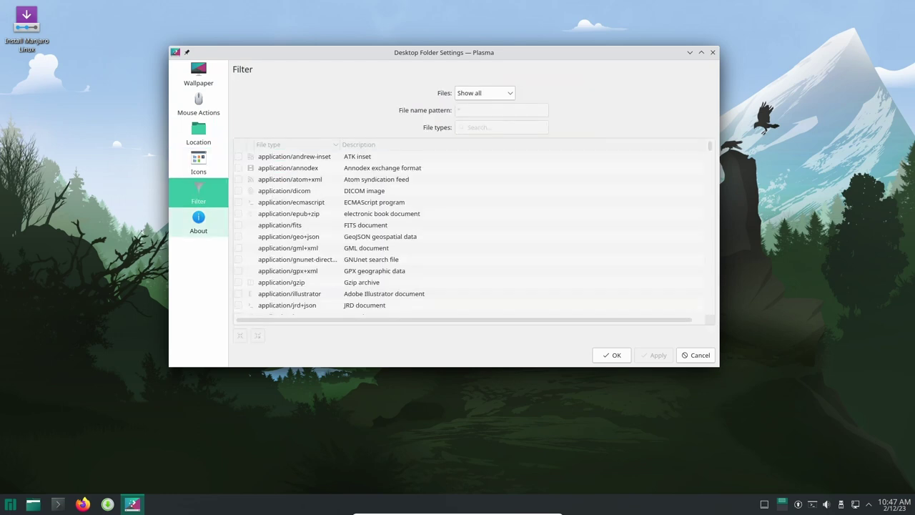
left_click(198, 223)
left_click(198, 74)
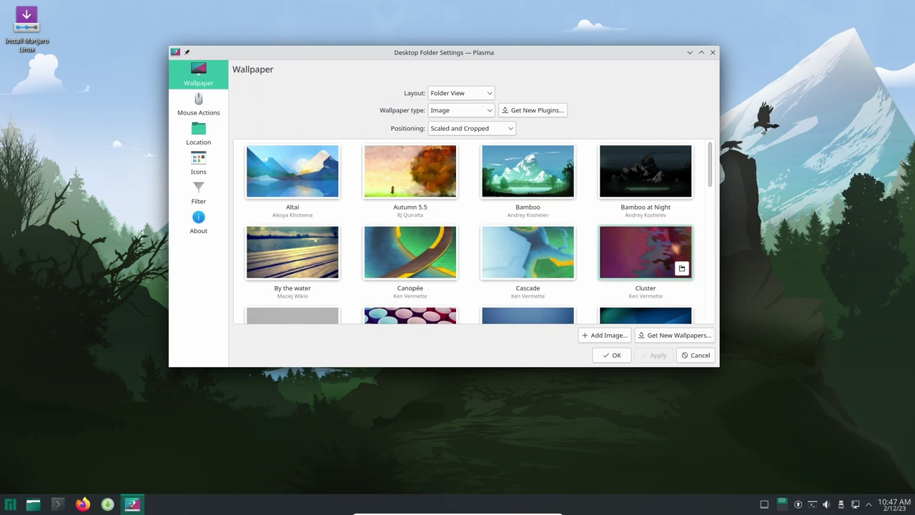
- Apply the Bamboo at Night wallpaper and view it on the desktop
scroll(645, 252, "down", 1)
scroll(646, 252, "up", 1)
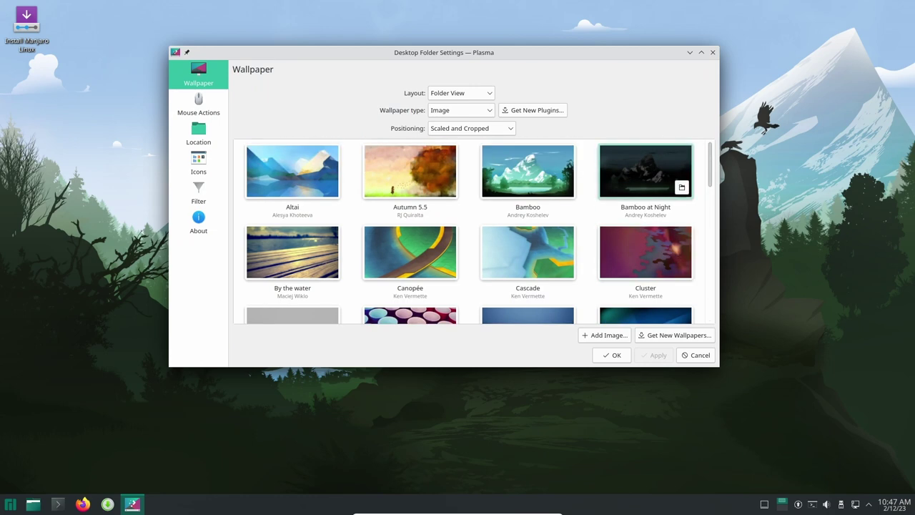
left_click(645, 171)
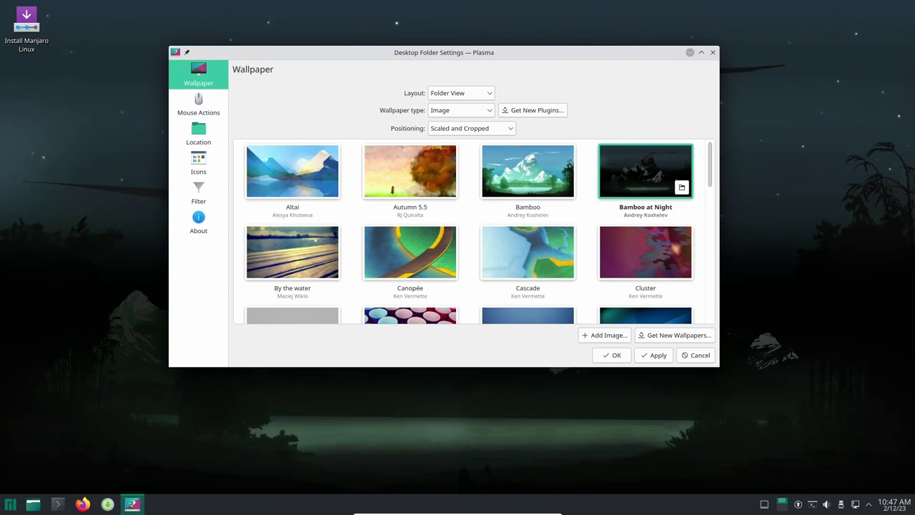
left_click(690, 52)
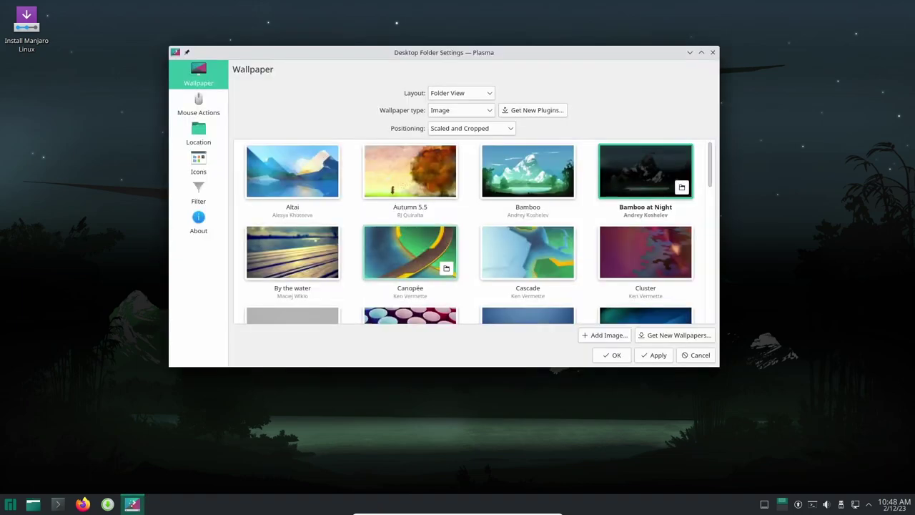
- Switch the desktop background to the By the water wallpaper
scroll(529, 265, "down", 1)
left_click(292, 194)
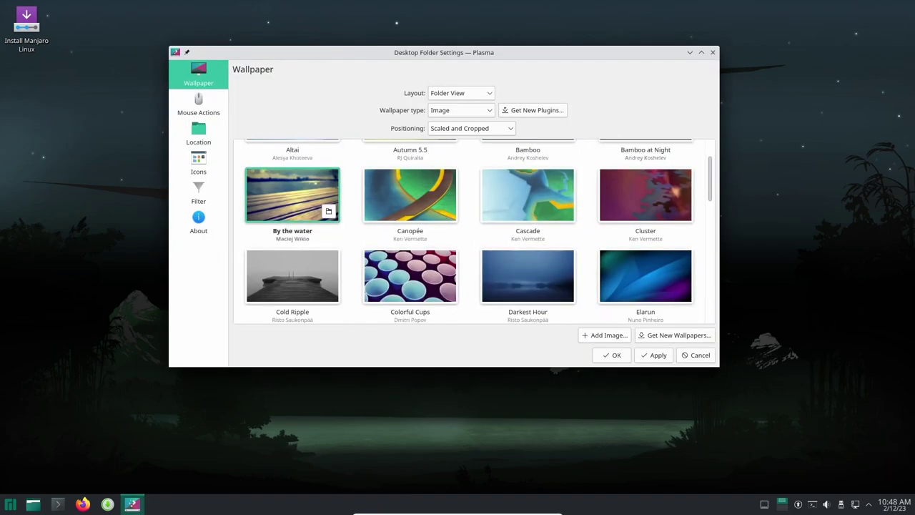
key("Return")
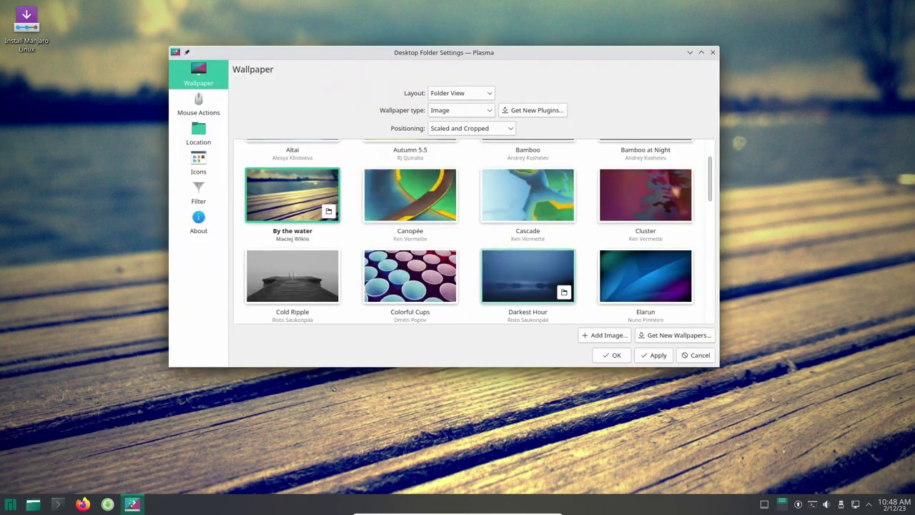
- Set Cold Ripple as the desktop wallpaper and close the desktop folder settings, keeping the change
scroll(529, 265, "down", 1)
left_click(292, 248)
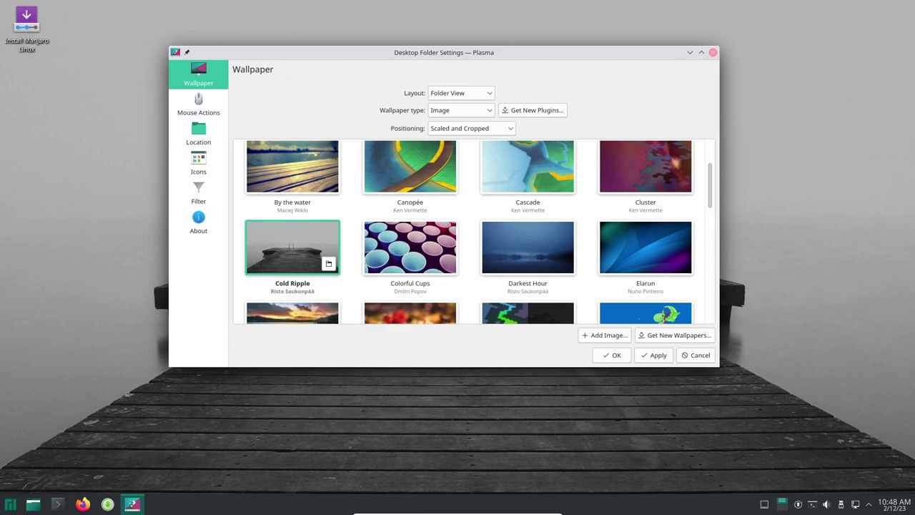
left_click(713, 52)
key("Return")
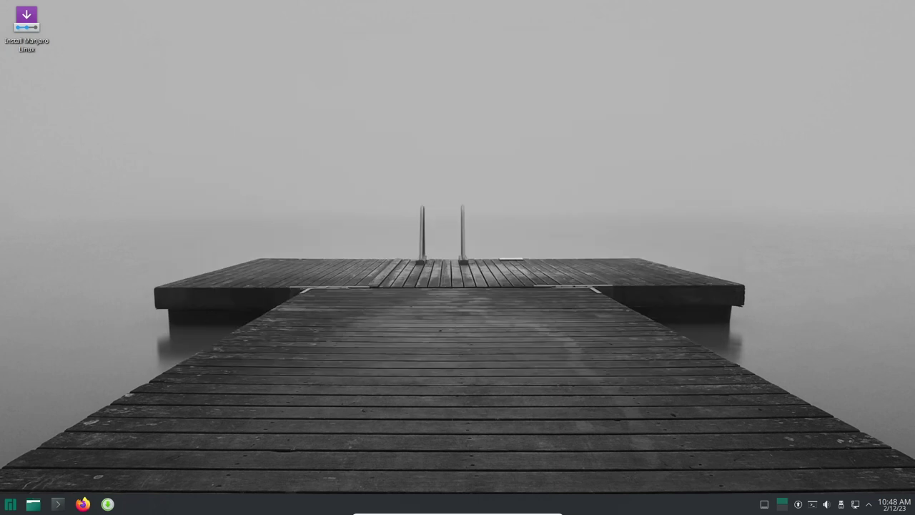
- Examine the applications listed in the launcher's Internet, Multimedia, Office, Settings and System categories
left_click(10, 504)
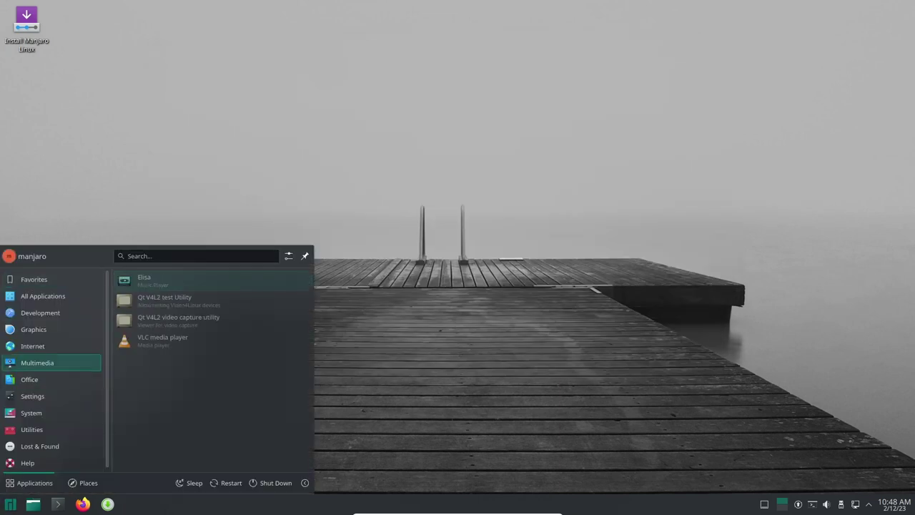
mouse_move(41, 312)
key("Down")
key("Down")
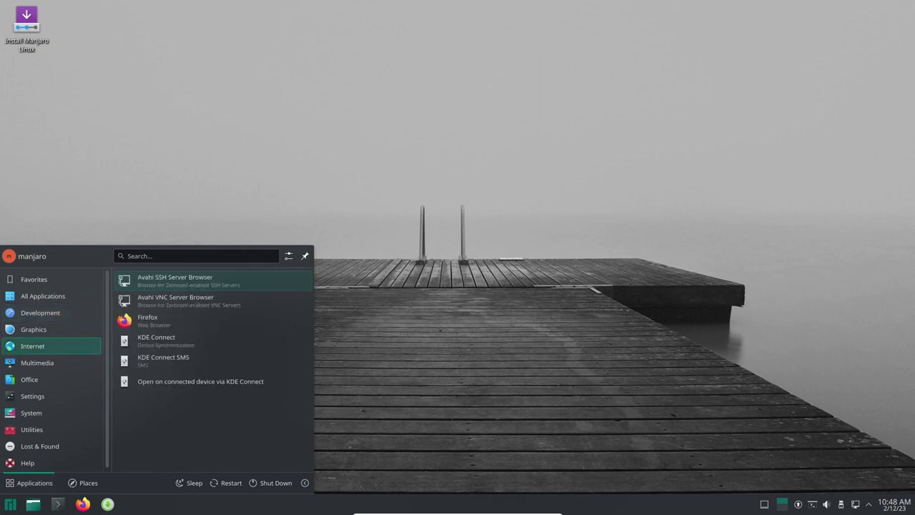
key("Down")
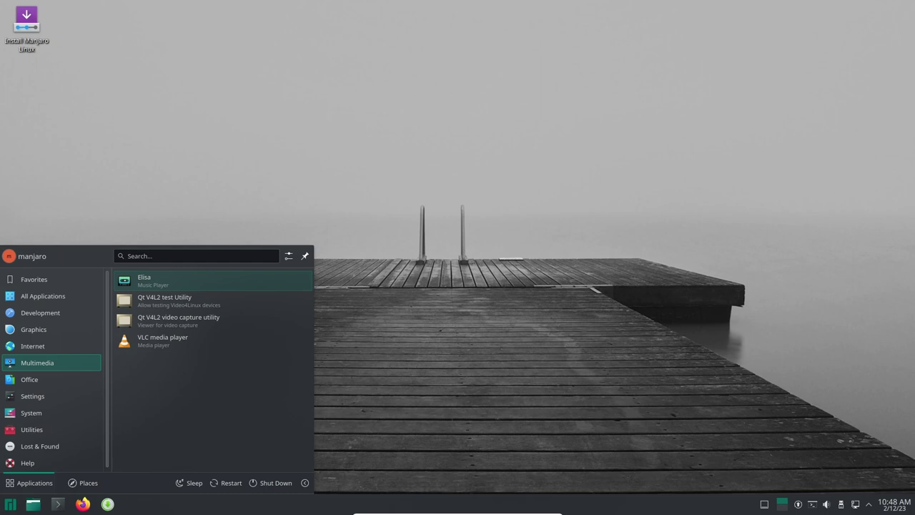
key("Down")
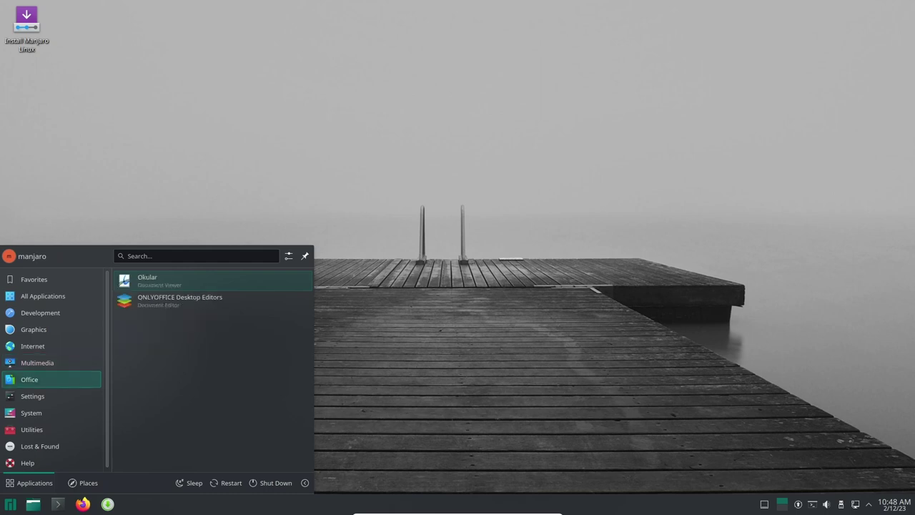
key("Down")
key("Down")
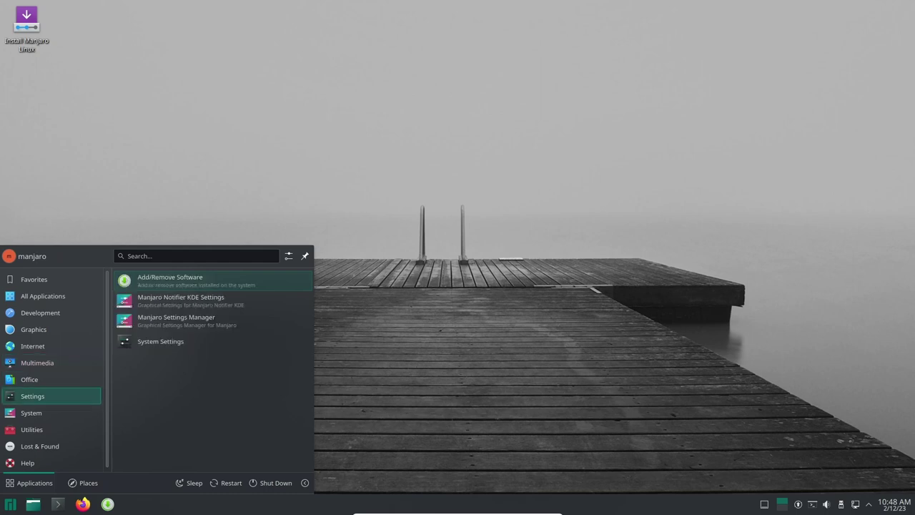
key("Down")
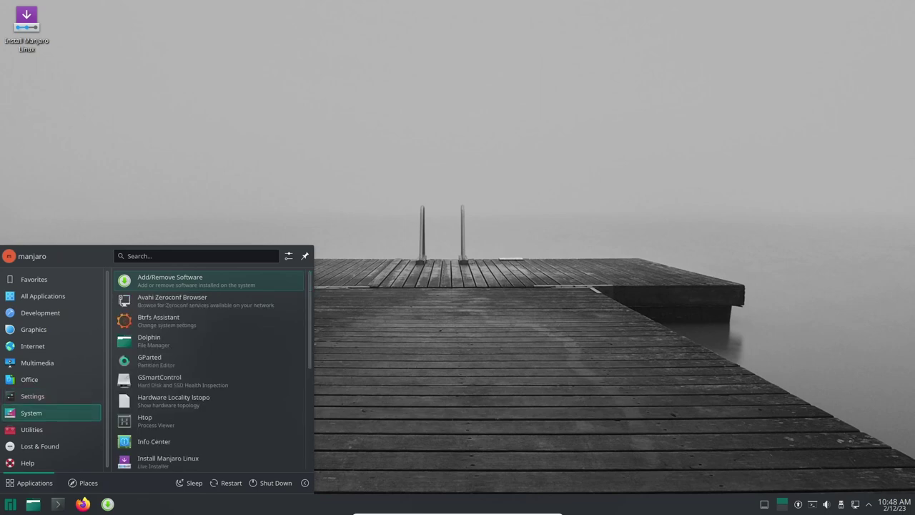
- Launch Htop from the System applications to view the running processes and resource usage
scroll(208, 381, "down", 1)
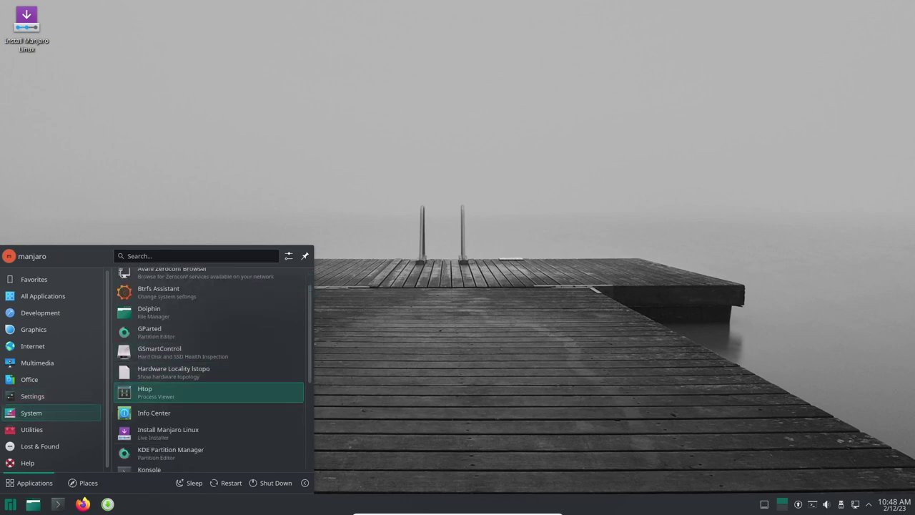
key("Up")
key("Return")
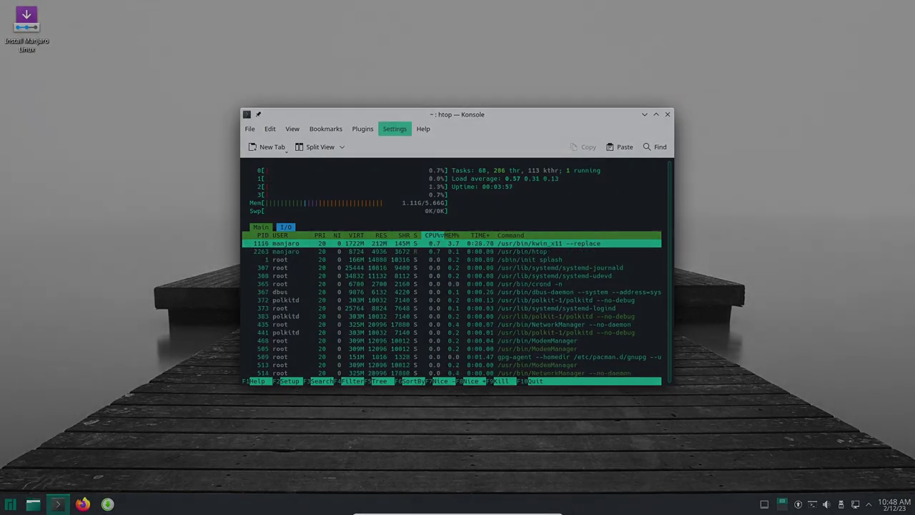
left_click(423, 129)
key("Escape")
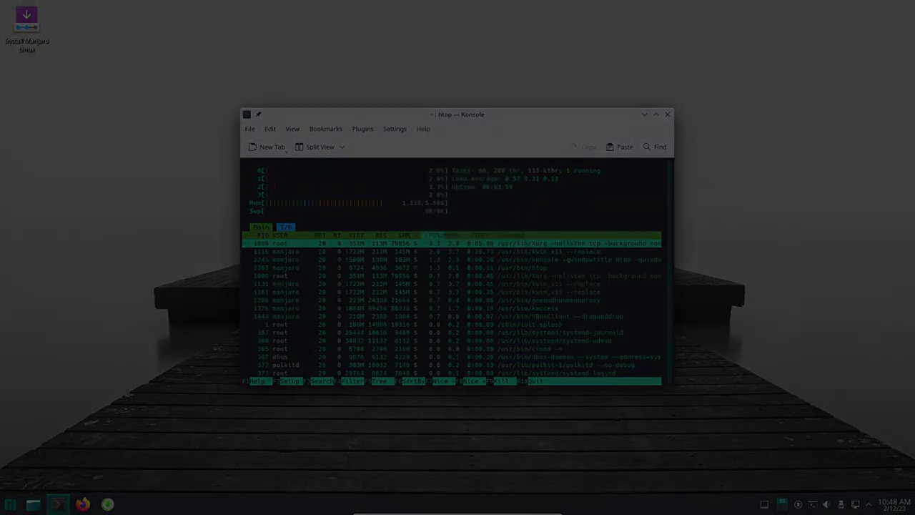